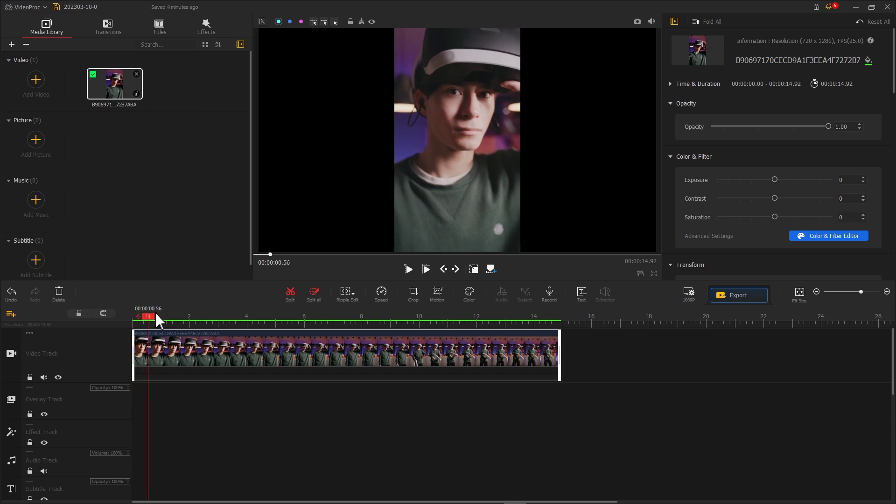
# Split the clip at 4.60 s and 6.46 s.
pyautogui.click(292, 297)
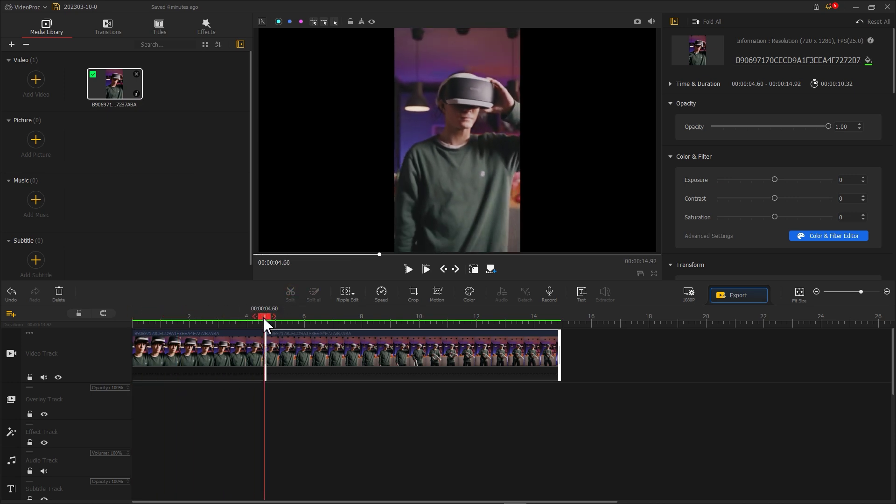
pyautogui.moveTo(310, 315); pyautogui.dragTo(318, 316)
pyautogui.click(292, 345)
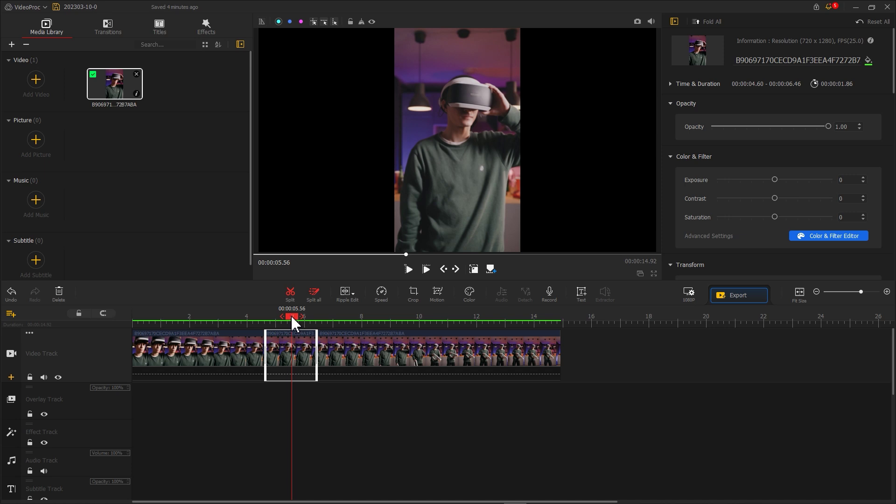
pyautogui.moveTo(292, 317); pyautogui.dragTo(266, 319)
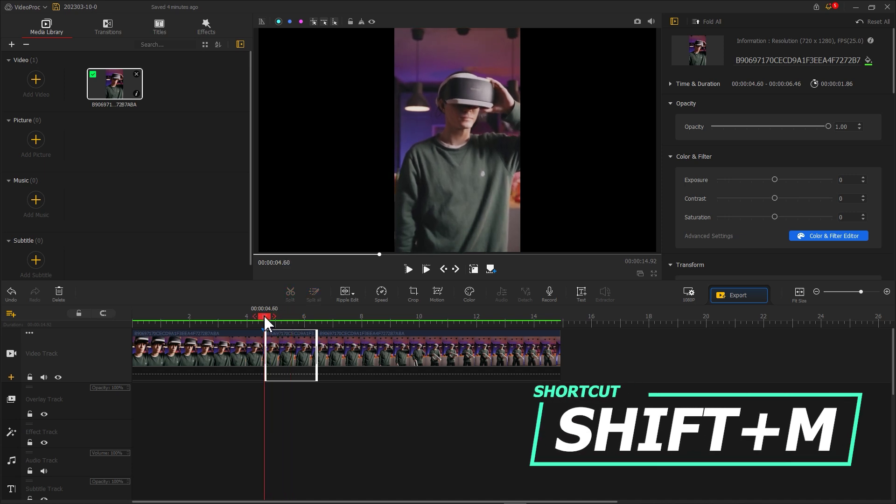
# Delete the pieces before 4.60 s and after 6.46 s, then export the 1.86 s clip.
pyautogui.click(236, 352)
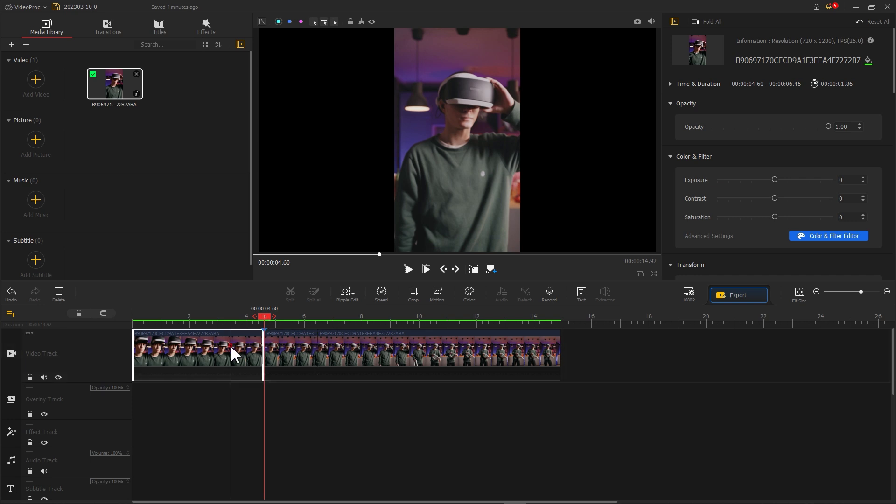
pyautogui.press('Delete')
pyautogui.click(282, 357)
pyautogui.press('Delete')
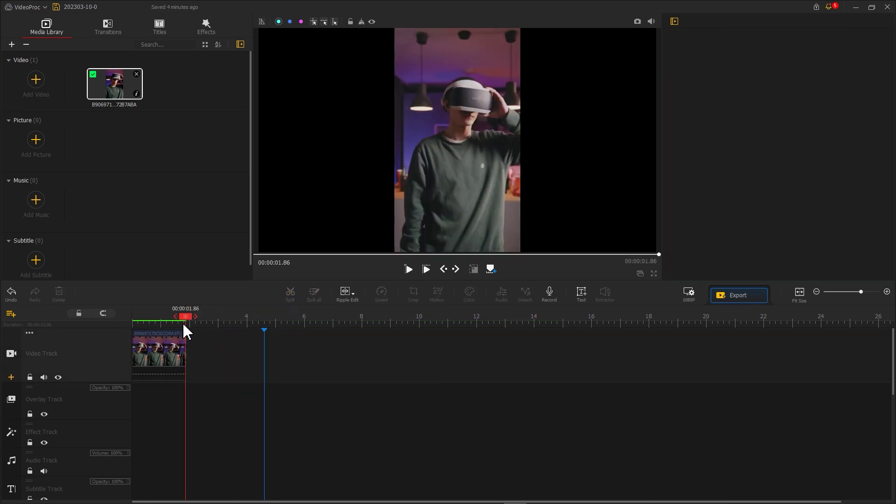
pyautogui.click(724, 293)
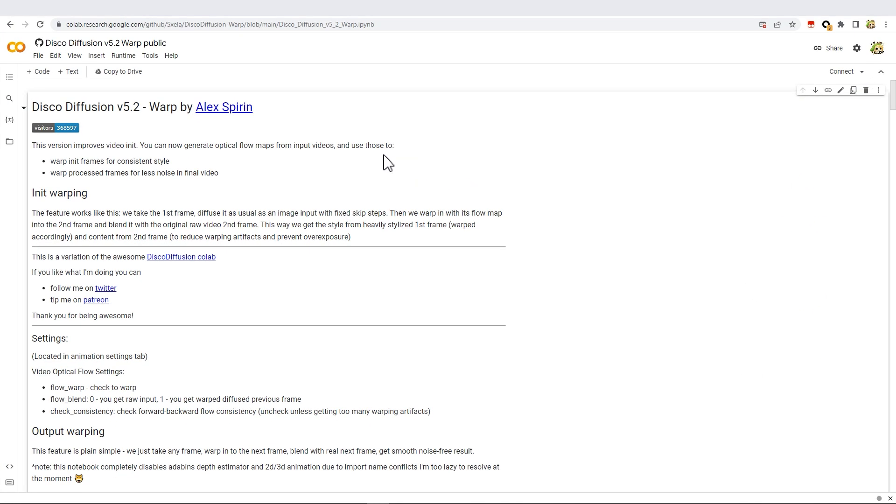
# Save a personal Drive copy of the Disco Diffusion v5.2 Warp notebook and show its files.
pyautogui.click(40, 56)
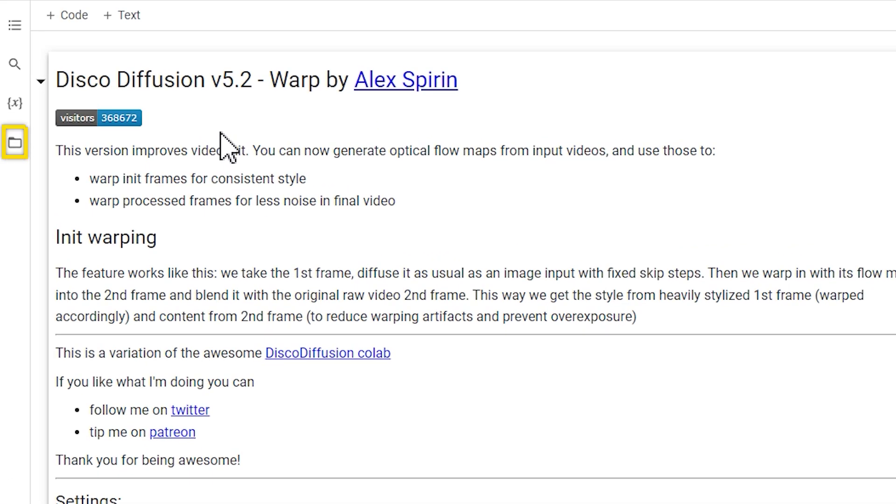
pyautogui.click(15, 146)
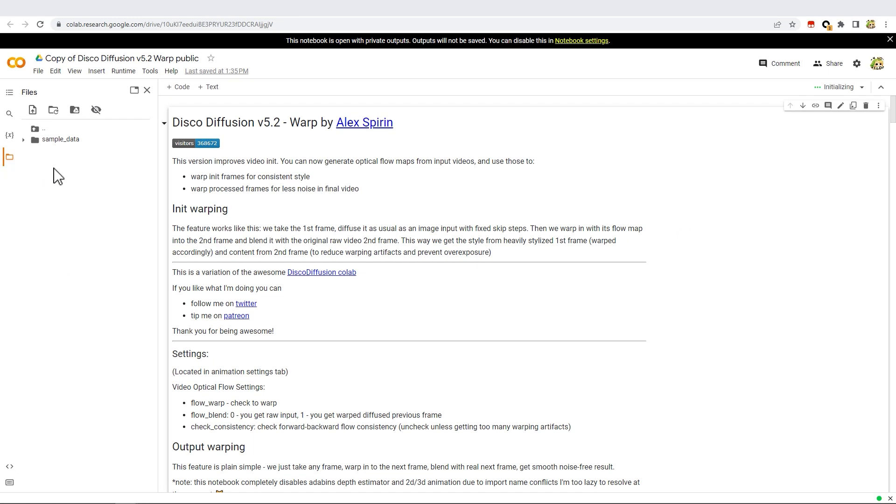
# Drag Footage.mp4 from File Explorer into the session files, dismiss the warning, and close the panel.
pyautogui.hotkey('alt', 'Tab')
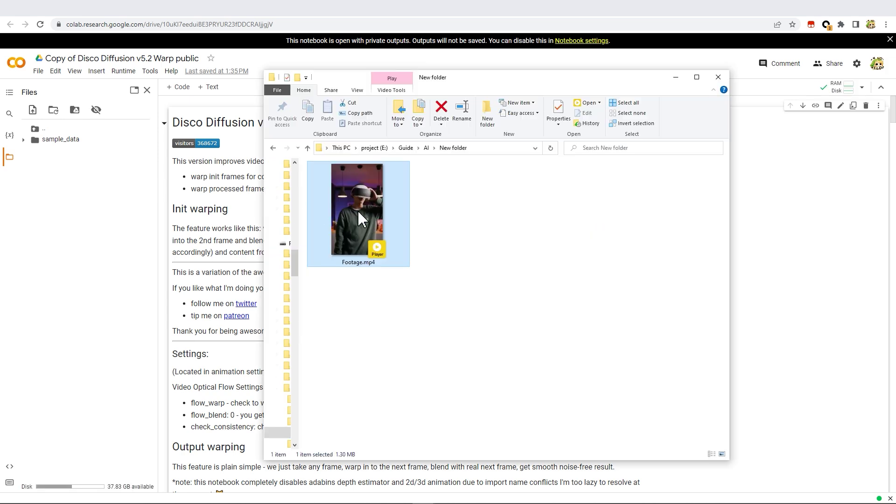
pyautogui.moveTo(358, 209)
pyautogui.mouseDown()
pyautogui.moveTo(102, 210)
pyautogui.moveTo(145, 218)
pyautogui.mouseUp()
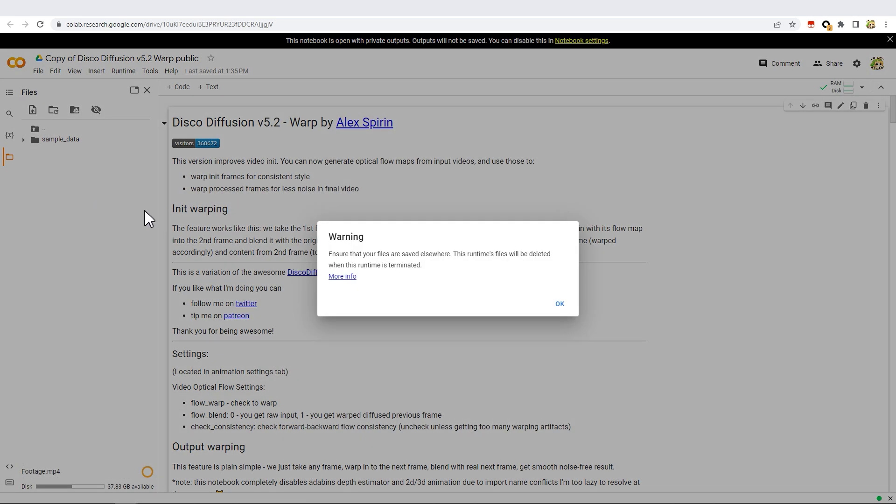
pyautogui.click(559, 301)
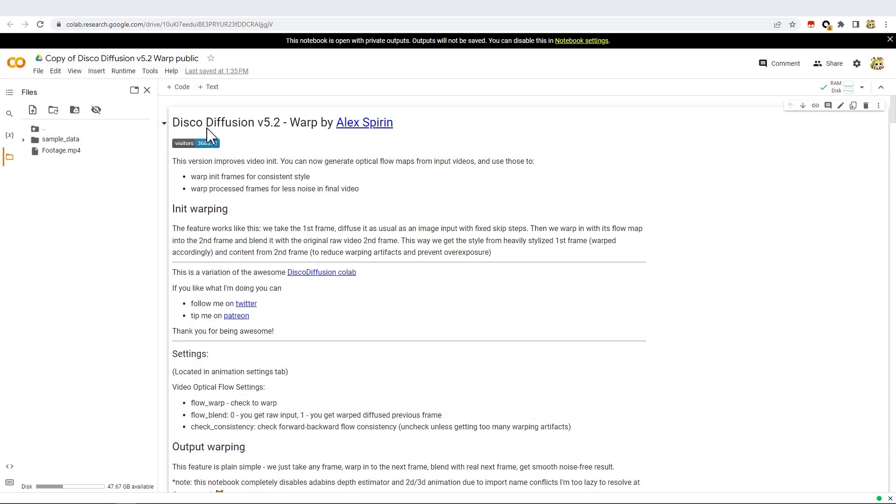
pyautogui.click(148, 90)
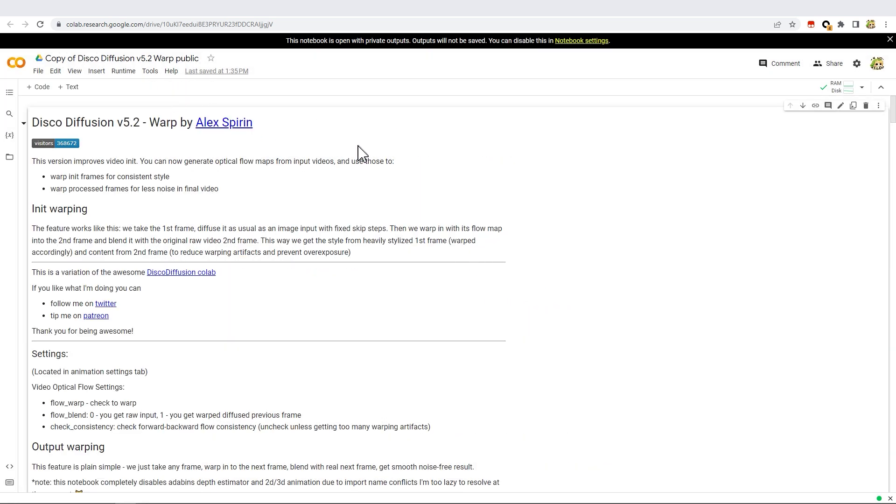
# Expand Diffusion and CLIP settings, keeping 512x512_diffusion_uncond_finetune_008100 as the diffusion model.
pyautogui.middleClick(474, 184)
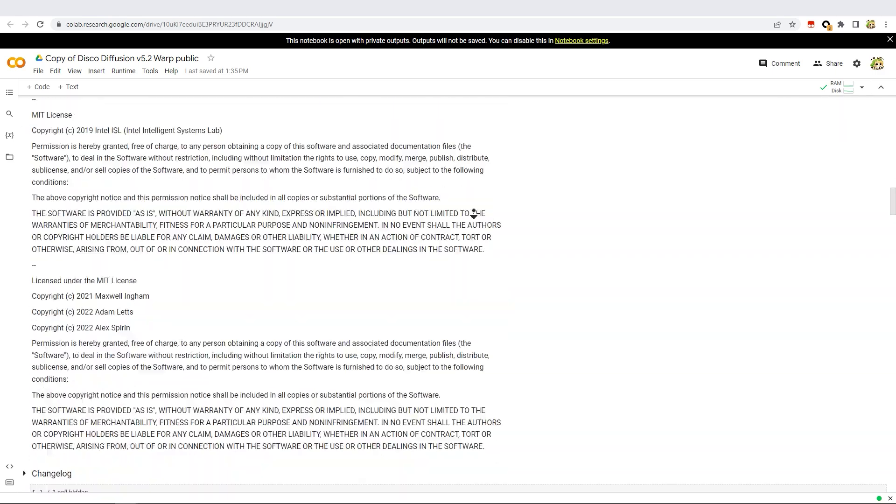
pyautogui.middleClick(475, 210)
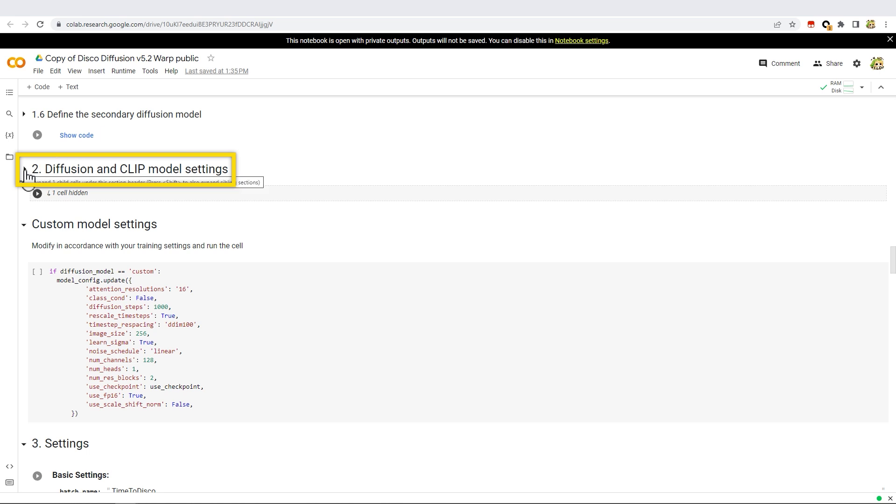
pyautogui.click(24, 171)
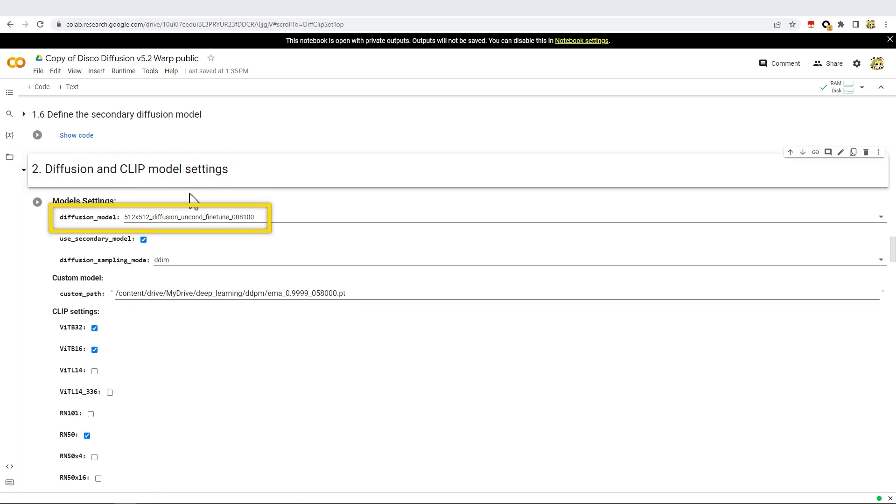
pyautogui.click(278, 219)
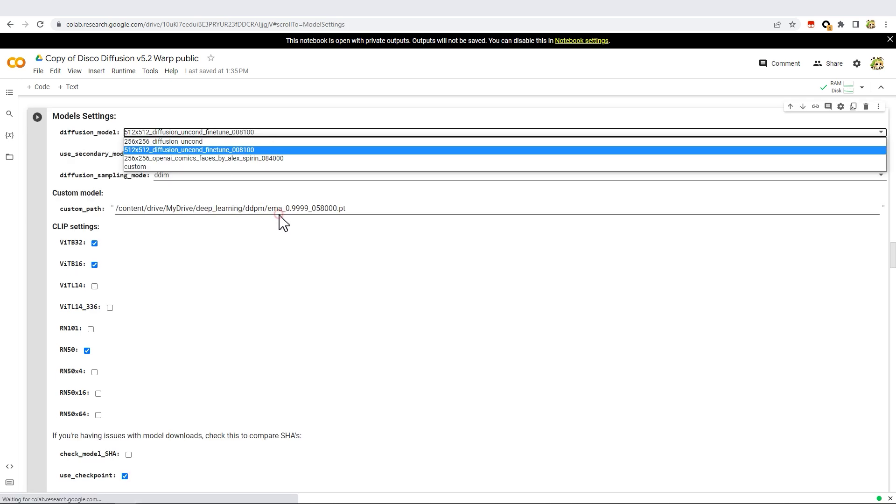
pyautogui.click(265, 150)
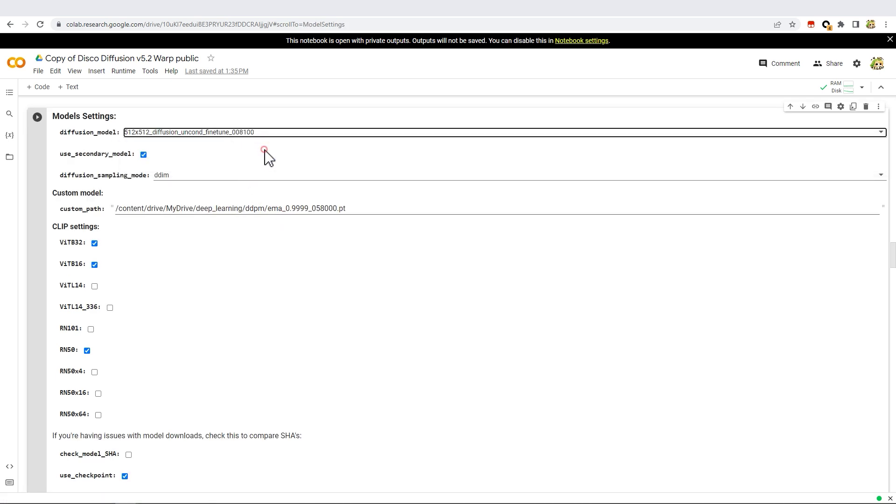
pyautogui.middleClick(269, 228)
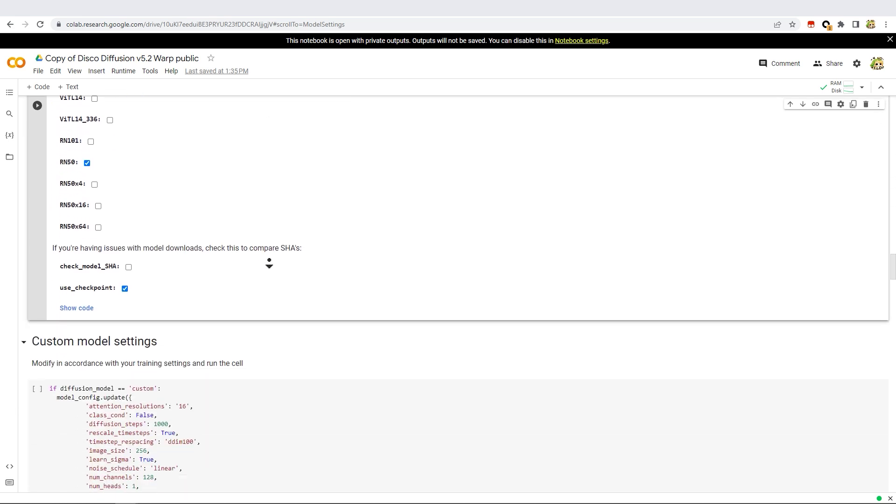
pyautogui.scroll(-3, 268, 264)
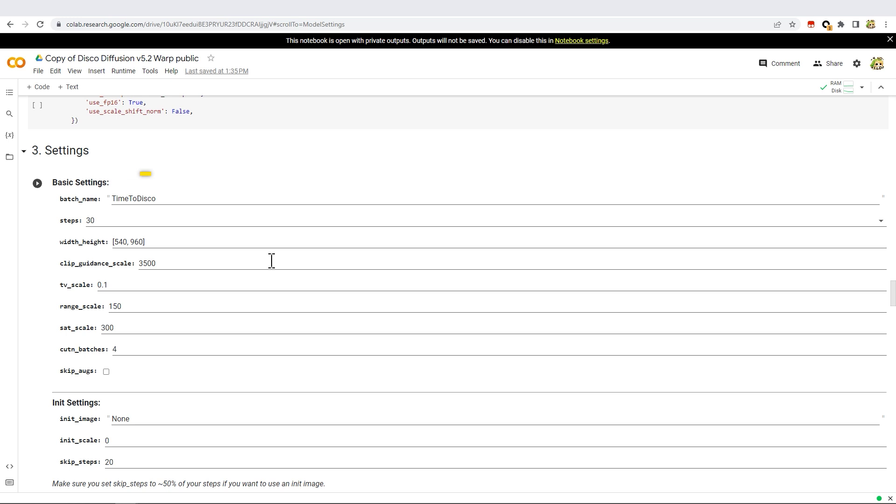
pyautogui.scroll(-1, 270, 261)
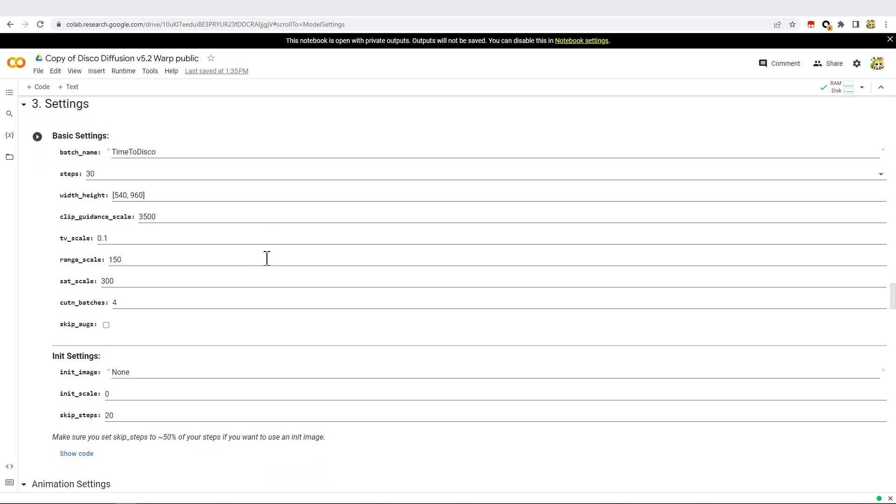
pyautogui.click(175, 197)
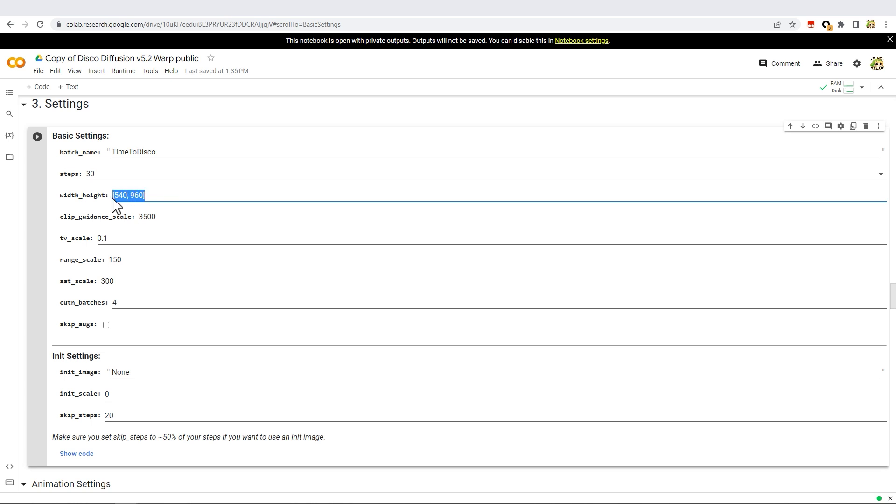
# Check the Details tab of Footage.mp4's Properties for its 720×1280 frame size.
pyautogui.hotkey('alt', 'Tab')
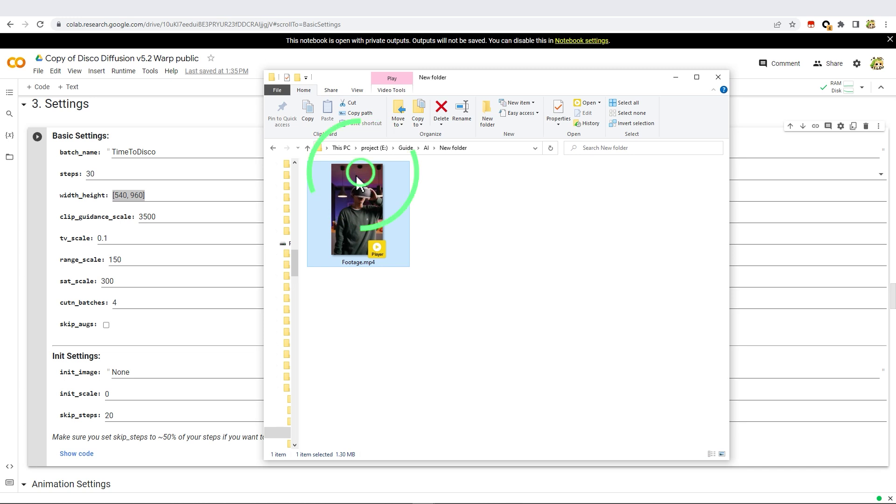
pyautogui.rightClick(359, 176)
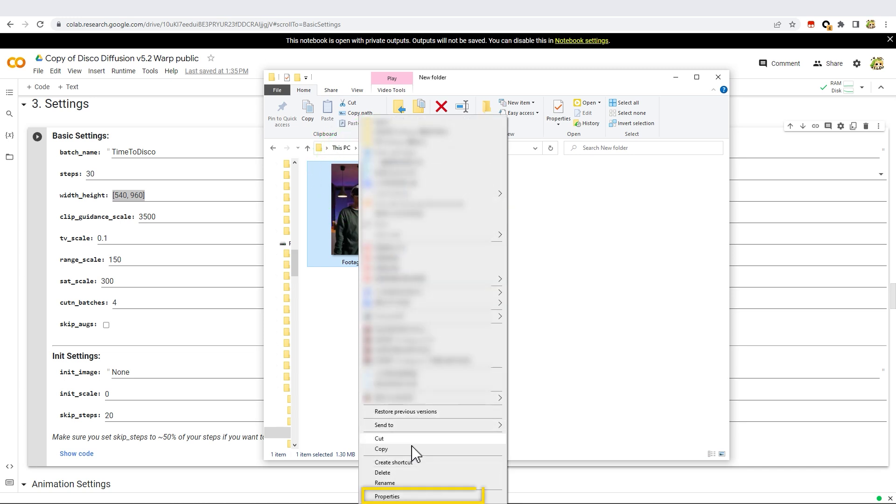
pyautogui.click(428, 497)
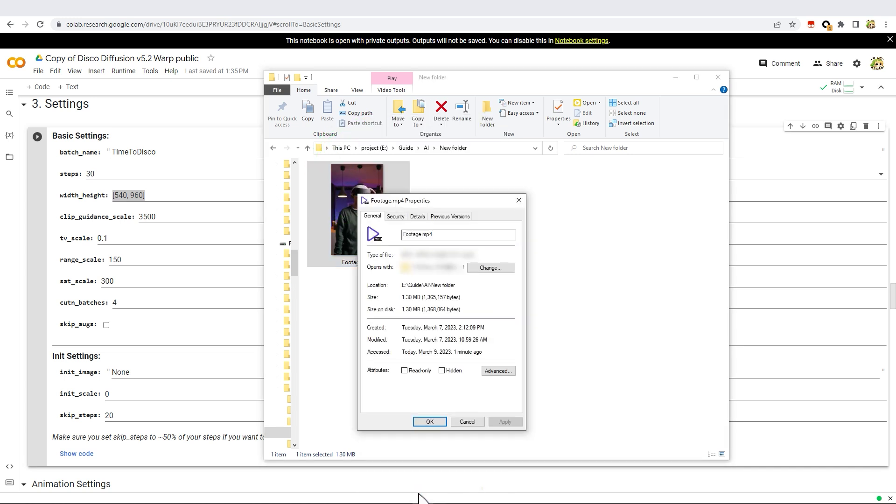
pyautogui.click(418, 217)
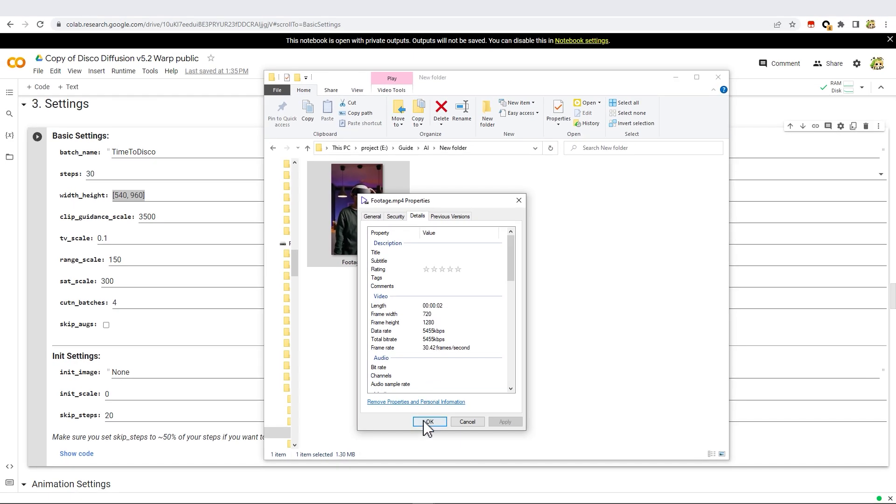
pyautogui.click(428, 422)
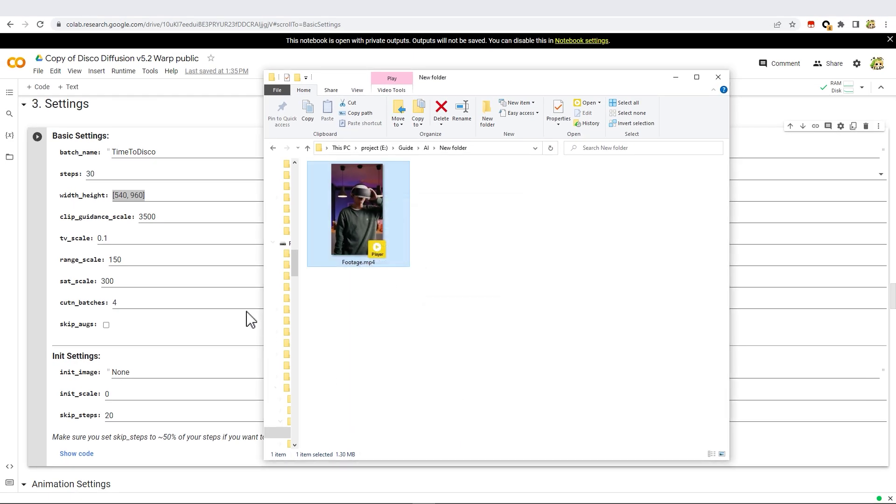
# Set Basic Settings to 333 steps, 720×1080, clip_guidance_scale 50000 and cutn_batches 1.
pyautogui.click(128, 201)
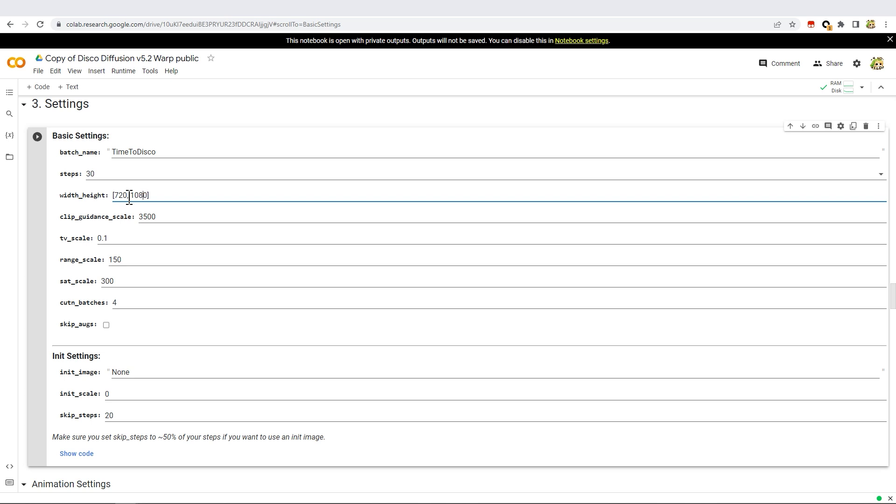
pyautogui.click(84, 173)
pyautogui.write('333')
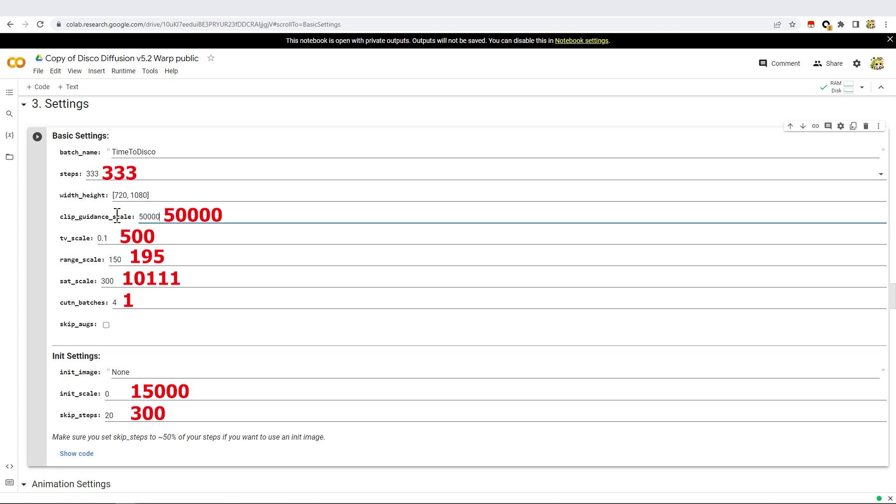
pyautogui.press('Tab')
pyautogui.press('Tab')
pyautogui.write('19')
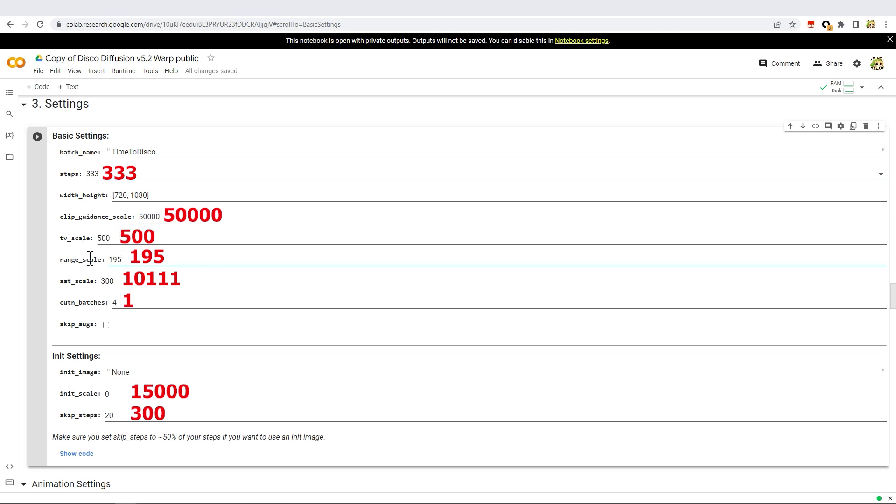
pyautogui.press('Tab')
pyautogui.write('1')
pyautogui.press('Tab')
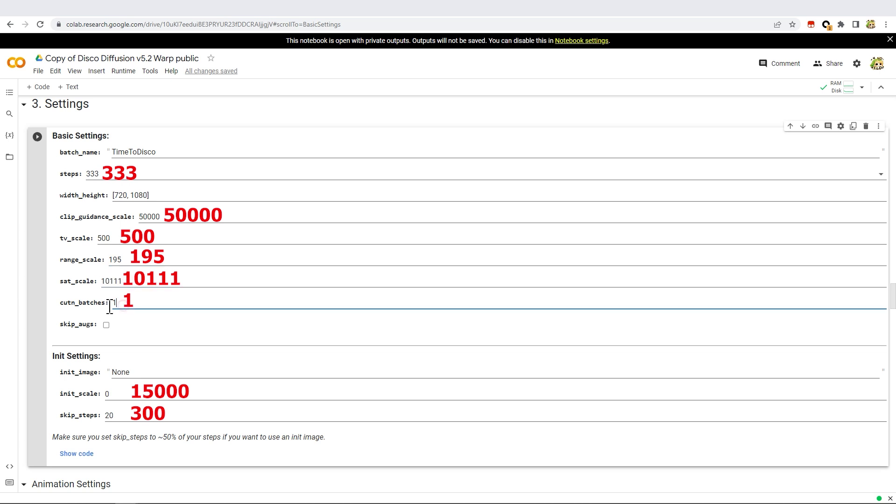
# Set init_scale to 15000 and skip_steps to 300.
pyautogui.doubleClick(102, 394)
pyautogui.write('15000')
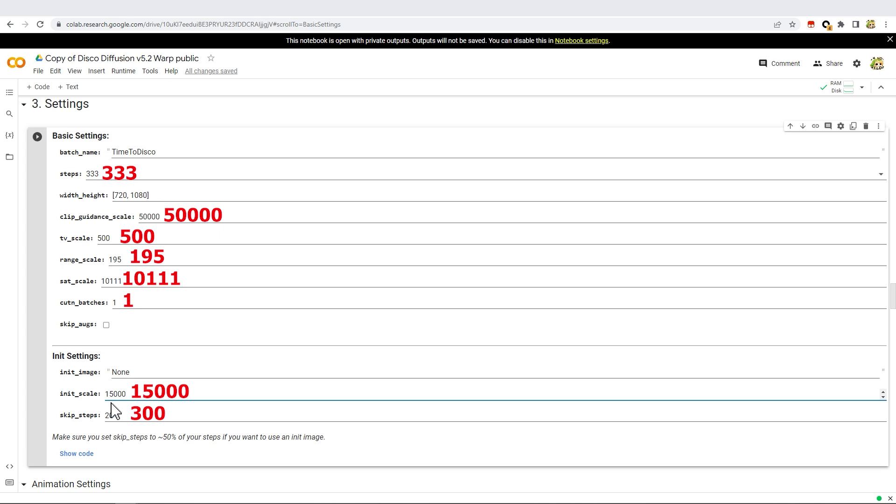
pyautogui.doubleClick(112, 414)
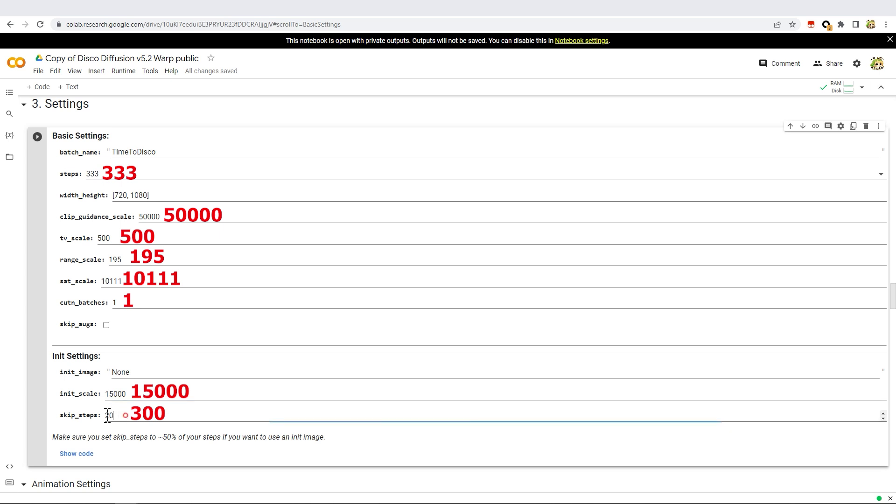
pyautogui.write('300')
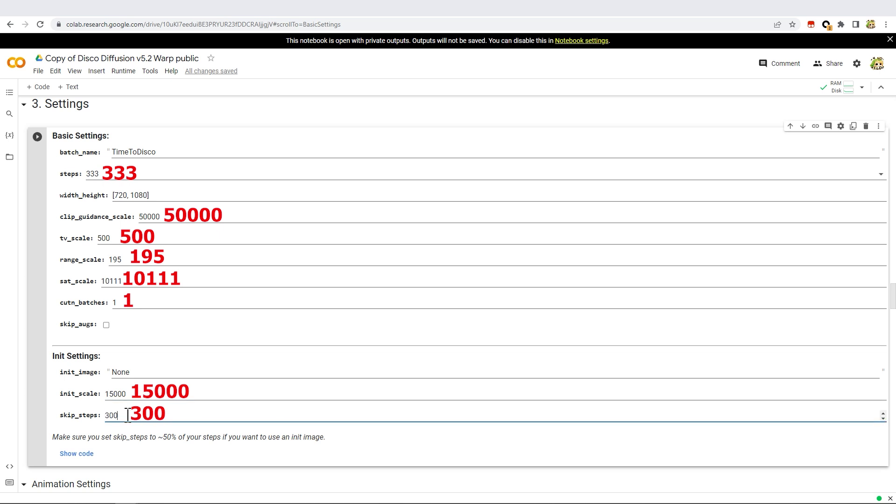
pyautogui.press('Return')
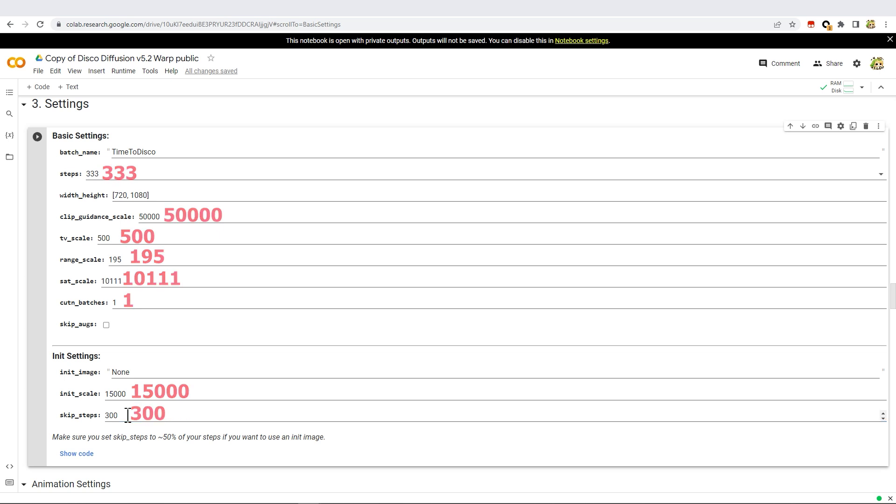
pyautogui.scroll(10, 147, 287)
# Expand the Tutorial section, open Zippy's Disco Diffusion Cheatsheet, and scroll to Animation Settings.
pyautogui.click(25, 280)
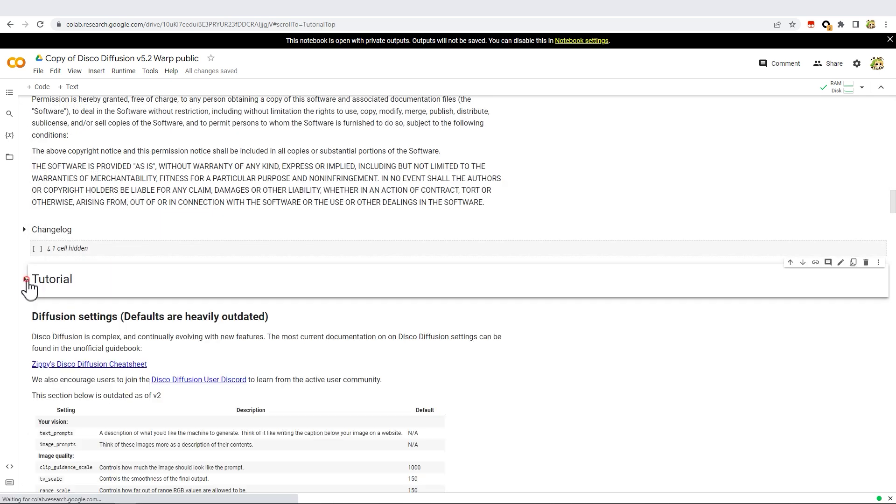
pyautogui.click(143, 366)
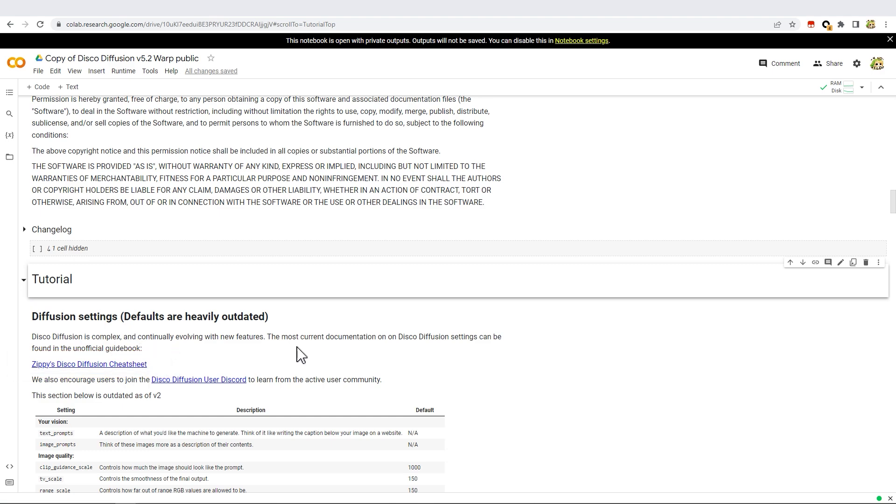
pyautogui.middleClick(298, 382)
pyautogui.middleClick(301, 387)
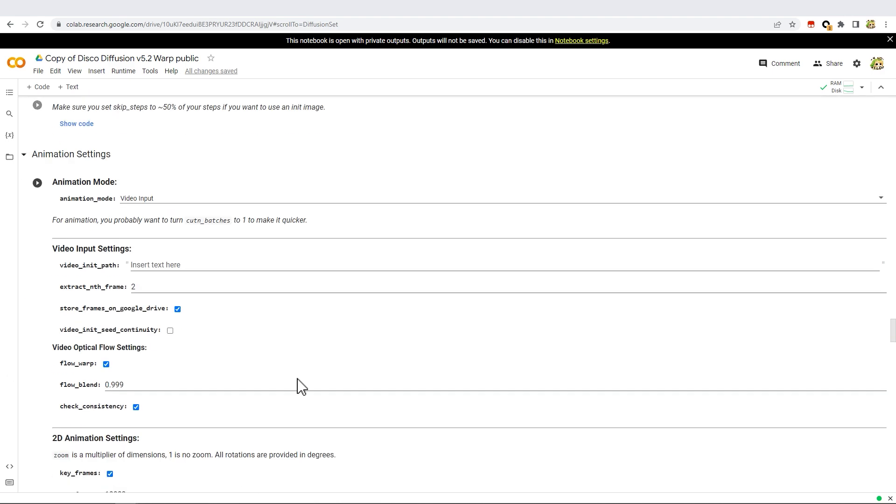
# Set animation_mode to Video Input and copy Footage.mp4's path from the Files panel.
pyautogui.click(232, 201)
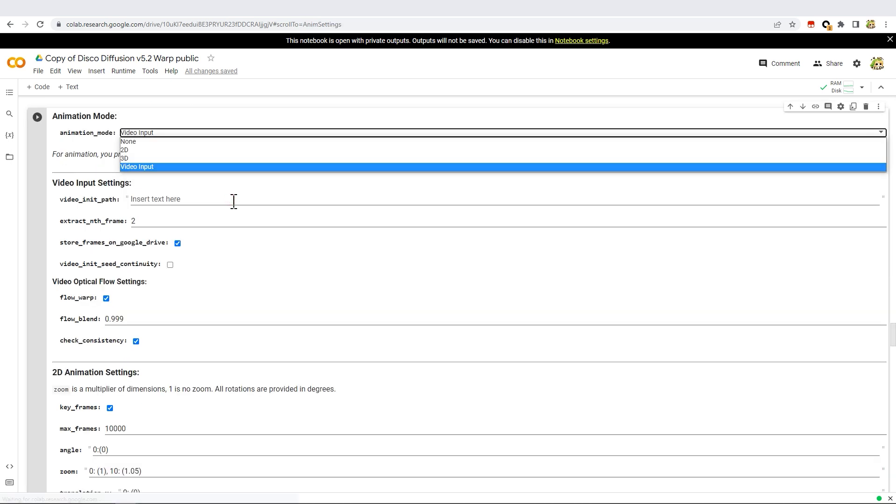
pyautogui.click(183, 168)
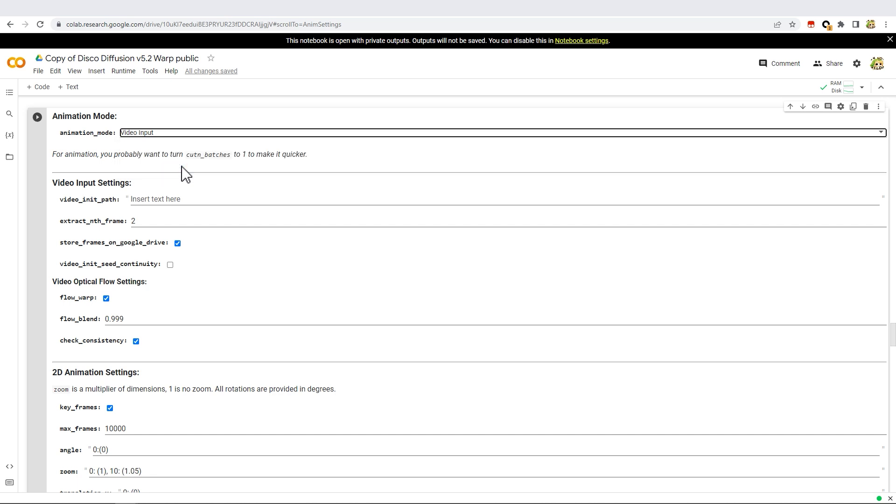
pyautogui.click(176, 199)
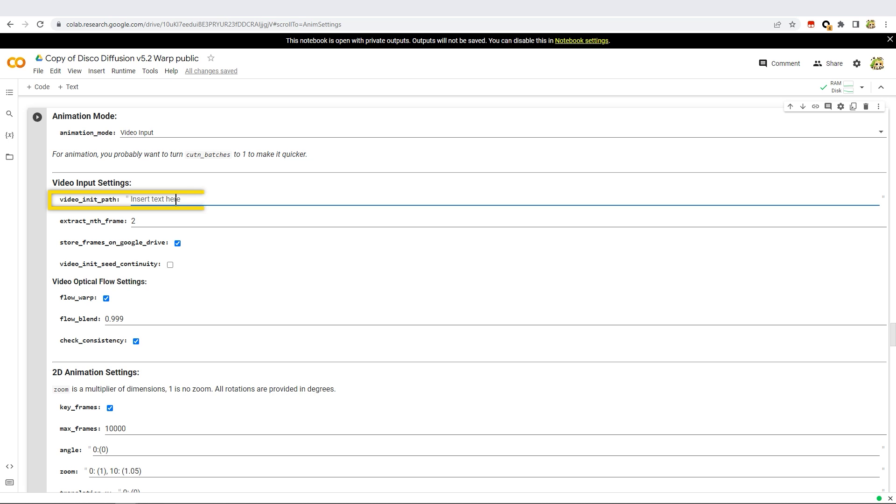
pyautogui.click(11, 158)
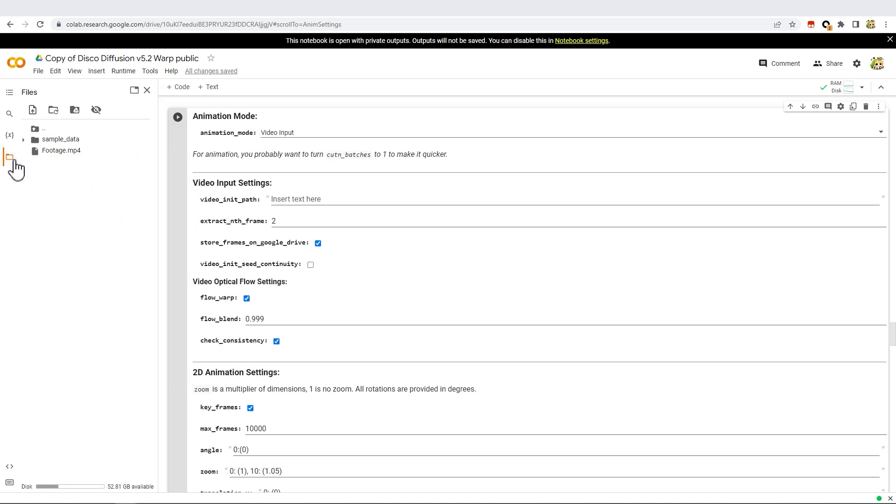
pyautogui.rightClick(89, 155)
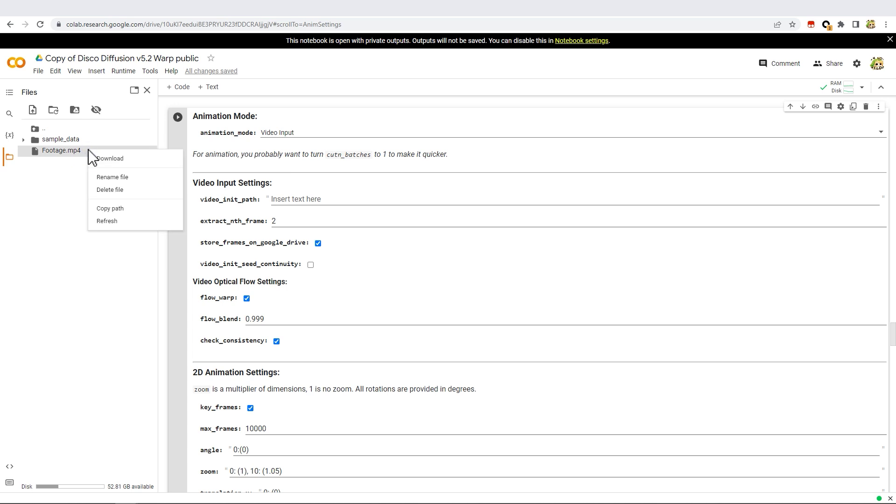
pyautogui.click(127, 210)
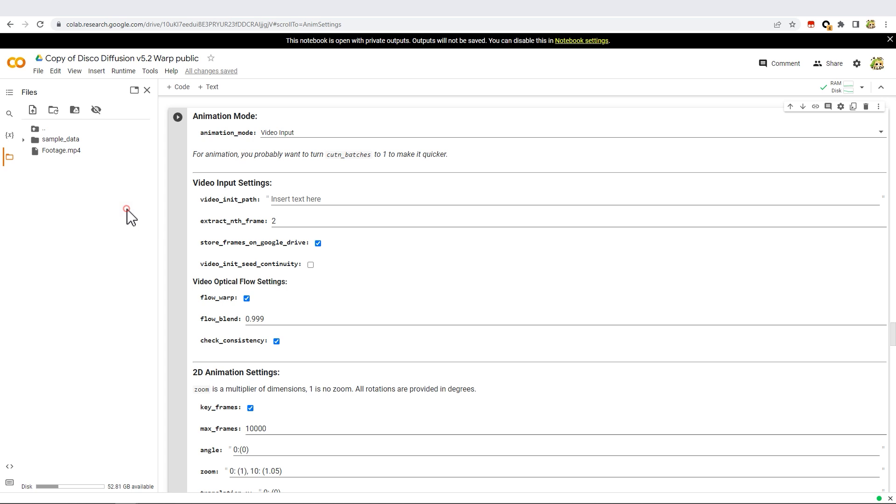
# Paste /content/Footage.mp4 into video_init_path and close the Files panel.
pyautogui.click(286, 201)
pyautogui.rightClick(287, 202)
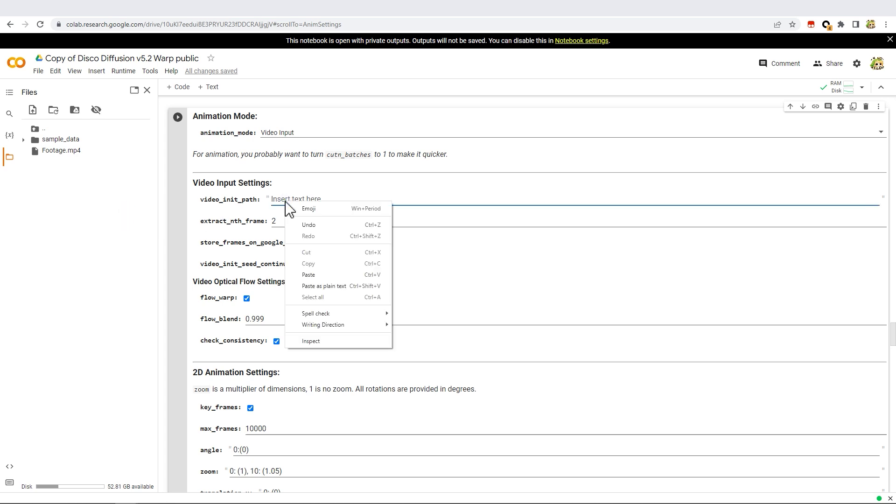
pyautogui.click(319, 275)
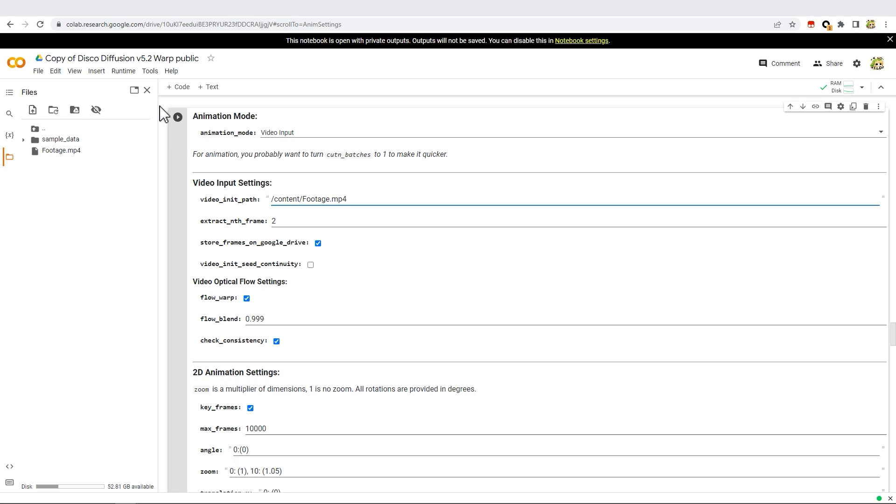
pyautogui.click(147, 90)
pyautogui.scroll(-5, 269, 242)
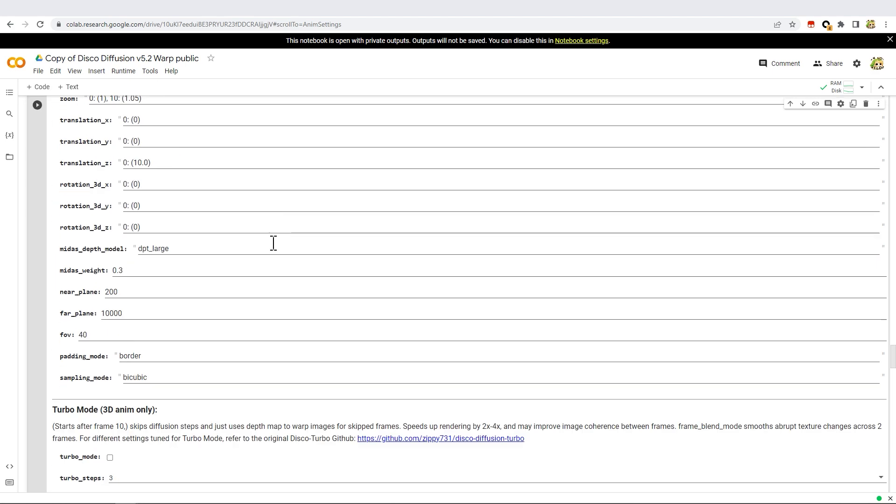
pyautogui.scroll(-5, 272, 242)
pyautogui.scroll(-5, 272, 245)
pyautogui.scroll(-5, 274, 251)
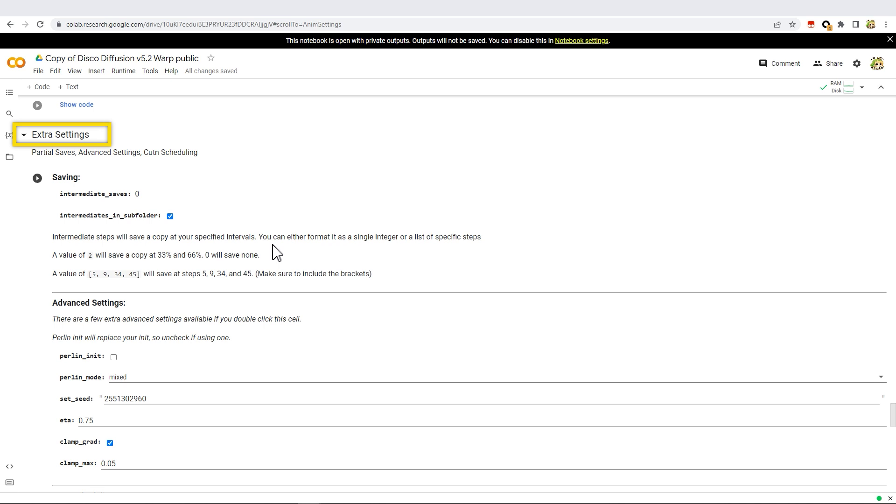
pyautogui.scroll(-3, 208, 284)
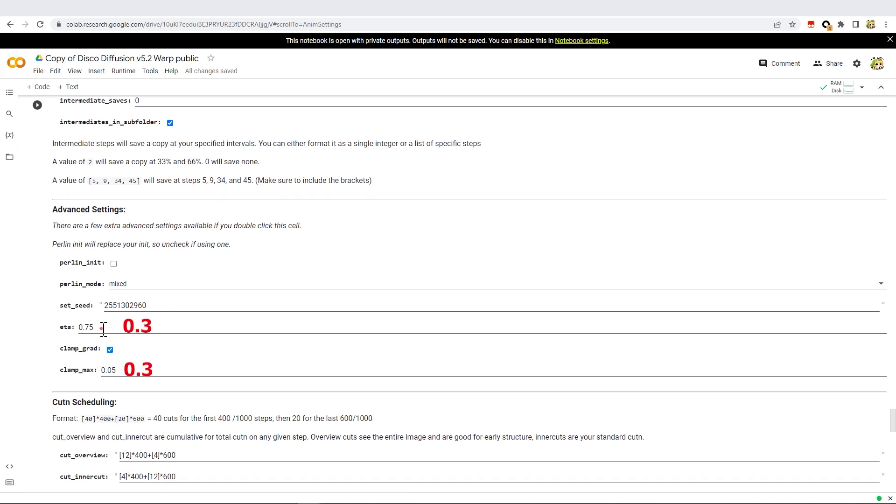
pyautogui.moveTo(104, 328); pyautogui.dragTo(75, 327)
pyautogui.write('0')
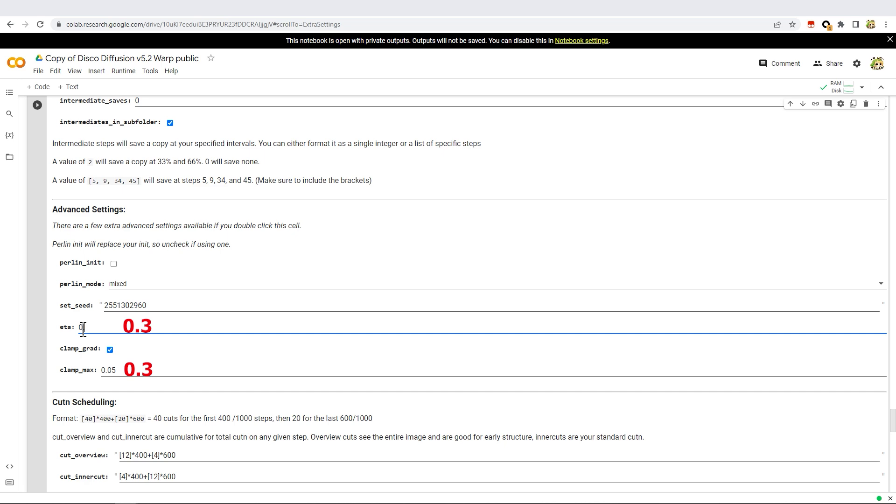
# Replace the clamp_max value with 0.3.
pyautogui.moveTo(122, 364); pyautogui.dragTo(96, 371)
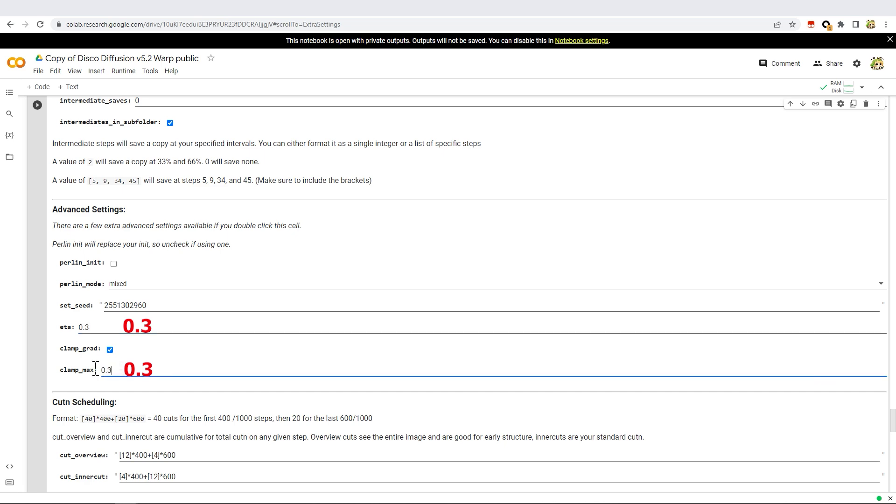
pyautogui.scroll(-3, 210, 360)
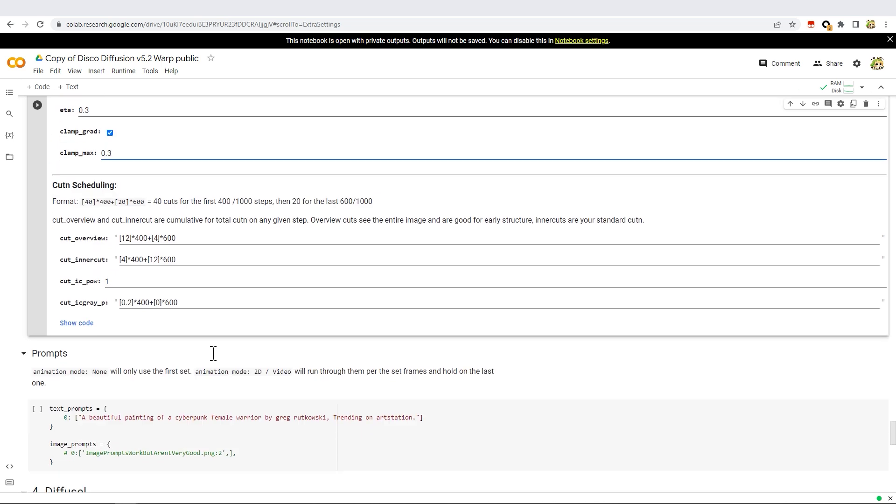
pyautogui.scroll(-3, 212, 361)
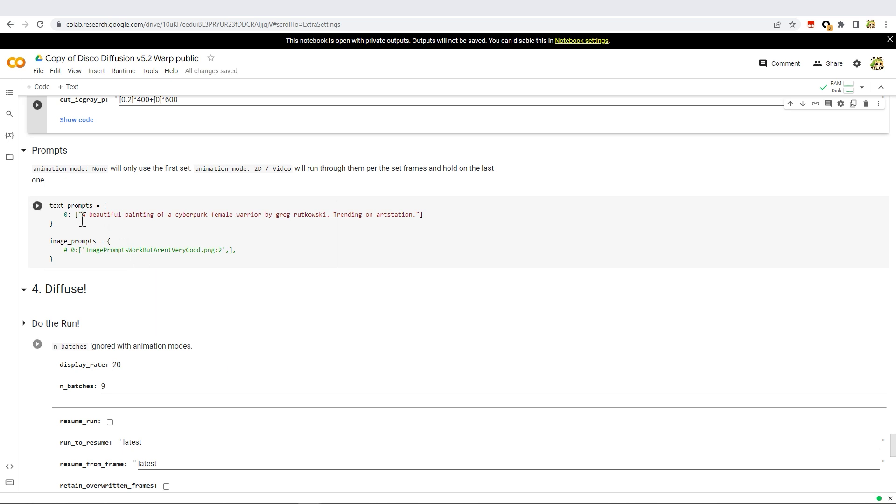
# Paste 'cyberpunk, futuristic, mechanic, dystopia, trending on artstaion, by greg rutkowski, 8k' over the old prompt.
pyautogui.moveTo(82, 220); pyautogui.dragTo(414, 214)
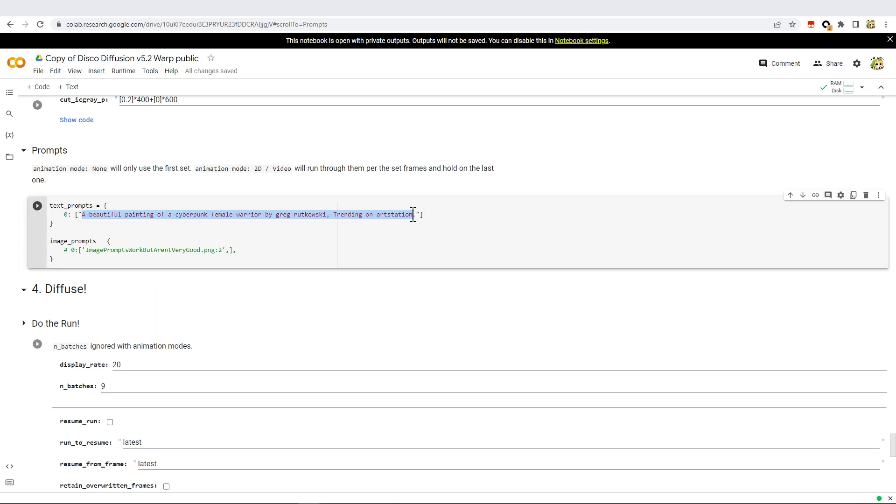
pyautogui.hotkey('ctrl', 'v')
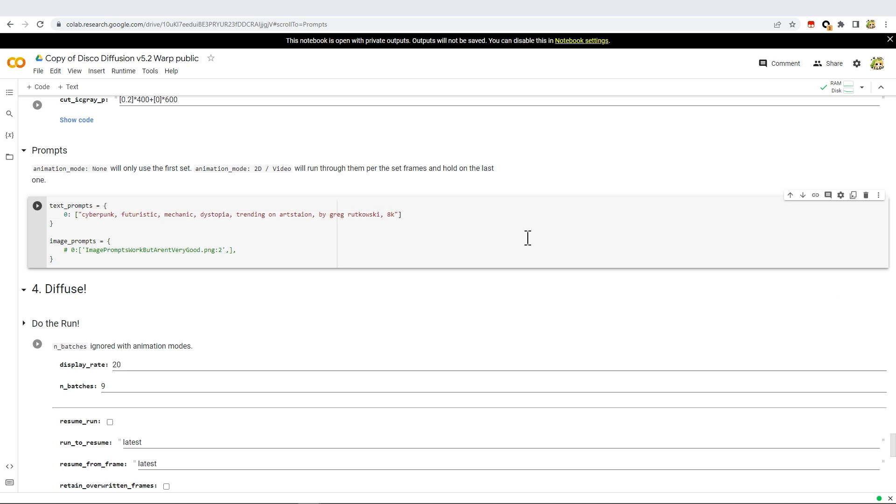
# Run every cell of the Disco Diffusion Warp notebook from the Runtime menu.
pyautogui.click(123, 71)
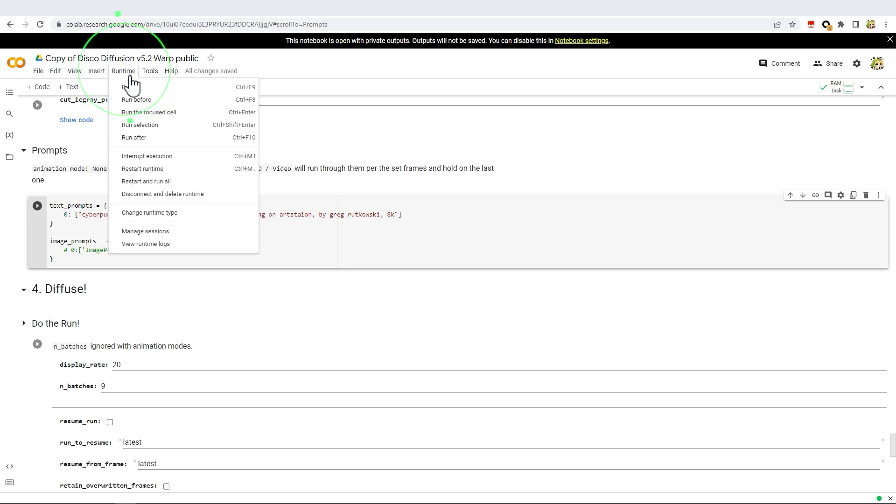
pyautogui.click(169, 92)
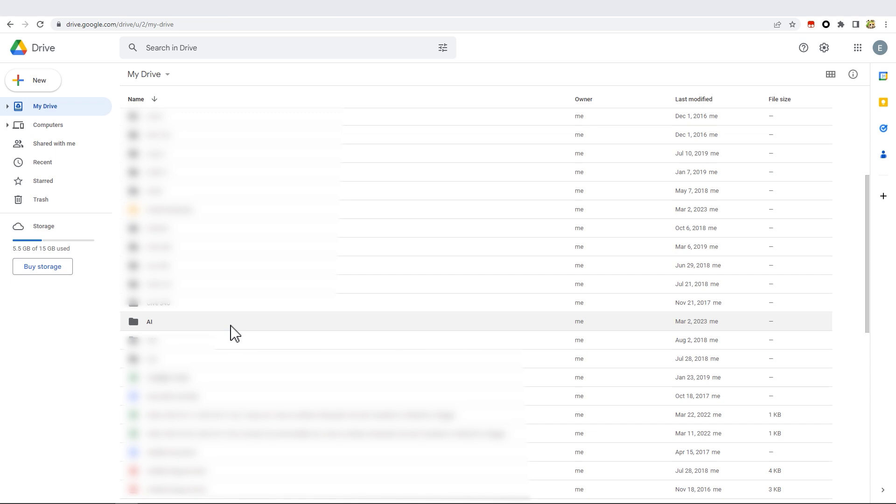
# Open AI > Disco_Diffusion > images_out > TimeToDisco in My Drive and select TimeToDisco(0)_flow.mp4.
pyautogui.doubleClick(225, 324)
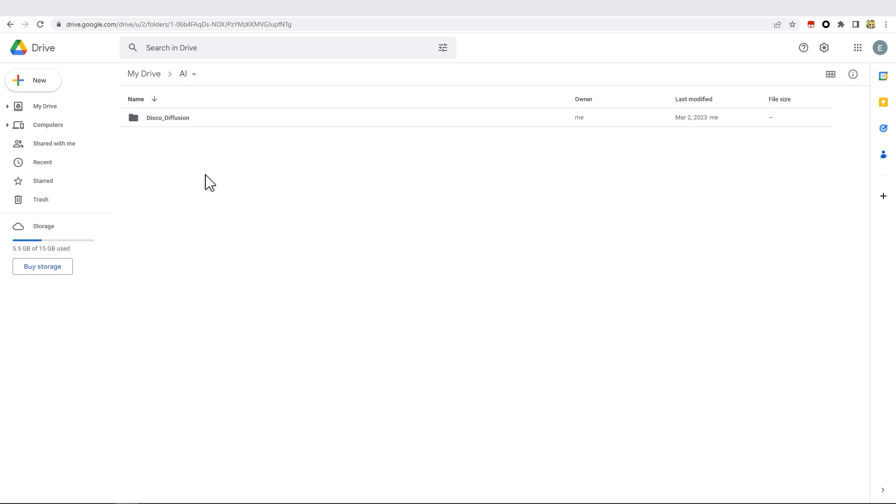
pyautogui.doubleClick(210, 119)
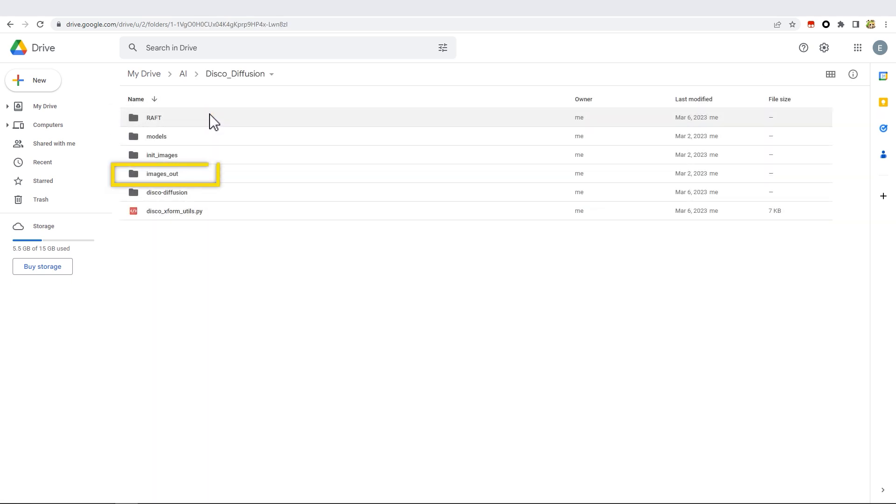
pyautogui.doubleClick(213, 173)
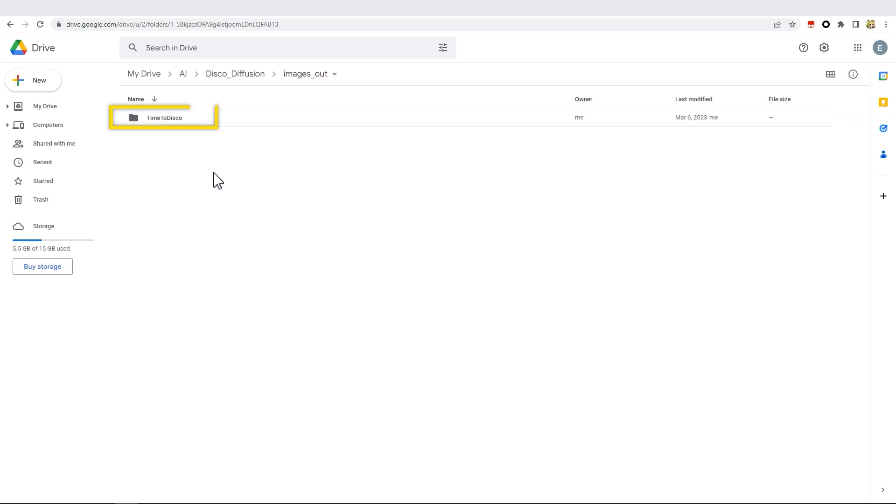
pyautogui.doubleClick(203, 126)
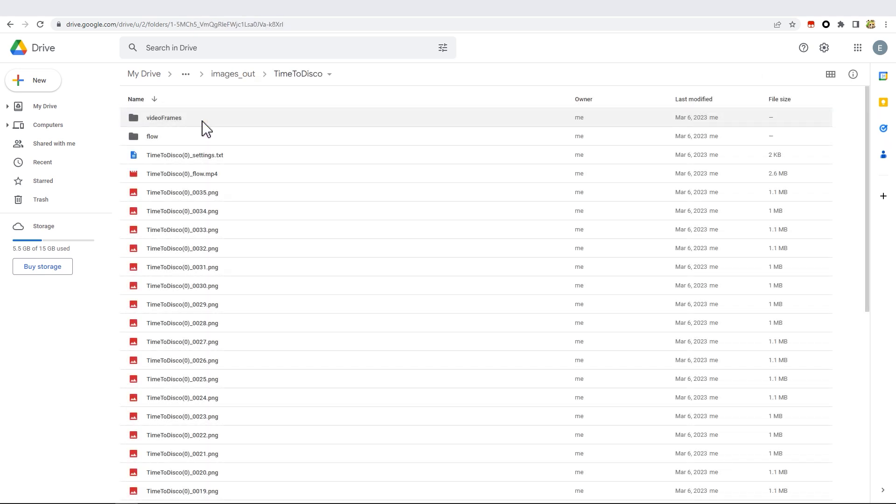
pyautogui.click(236, 182)
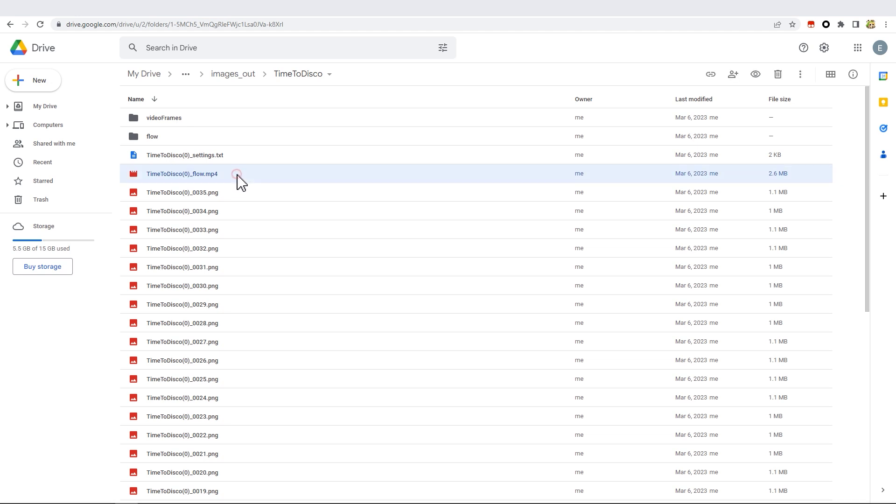
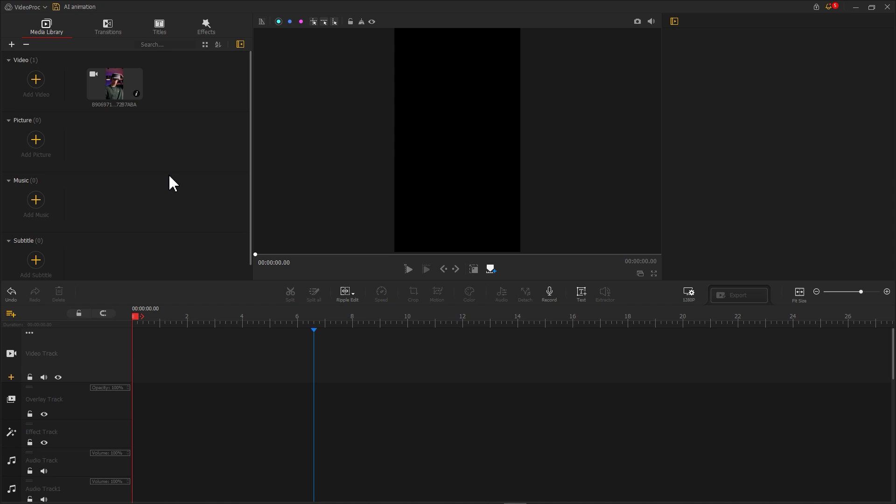
# Place the original clip at the timeline start and split it at 00:00:06.60.
pyautogui.moveTo(120, 92); pyautogui.dragTo(152, 338)
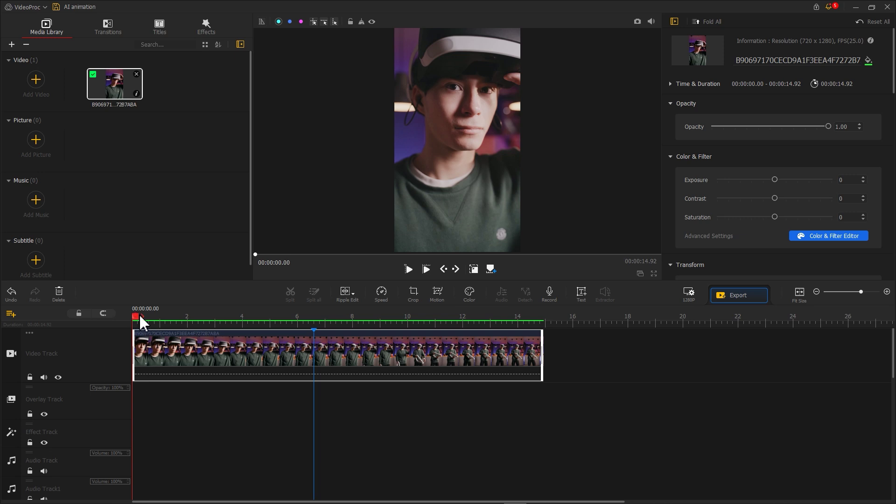
pyautogui.moveTo(141, 316); pyautogui.dragTo(315, 320)
pyautogui.hotkey('ctrl', 'b')
# Delete the part after 6.6 seconds and import the second video into the library.
pyautogui.rightClick(341, 340)
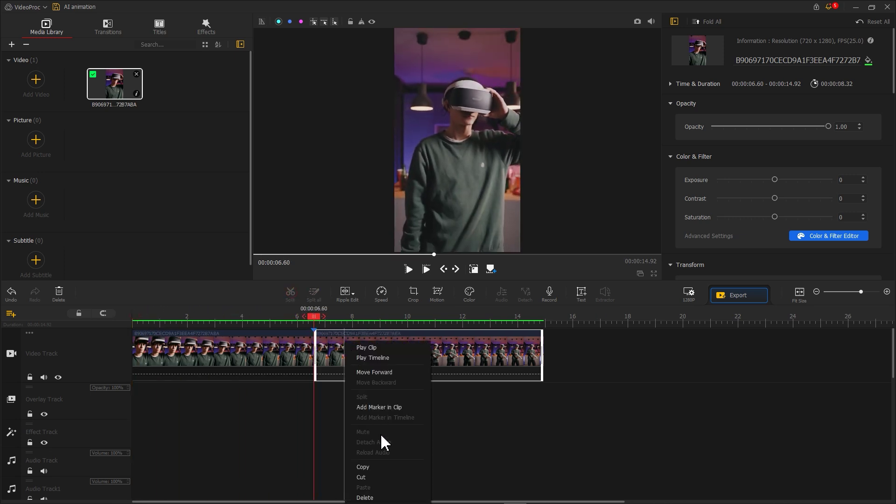
pyautogui.click(387, 494)
pyautogui.moveTo(741, 411); pyautogui.dragTo(198, 145)
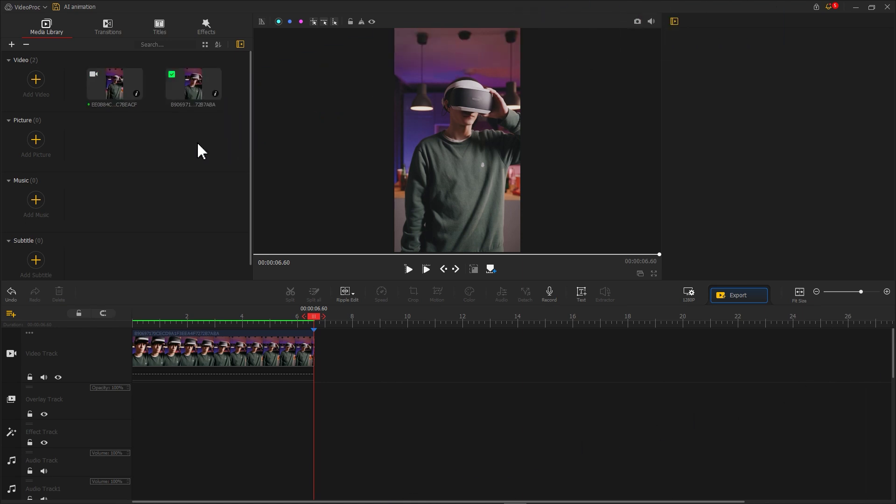
# Place the second video right after the 6.6-second clip, then select the first clip.
pyautogui.moveTo(120, 90); pyautogui.dragTo(347, 337)
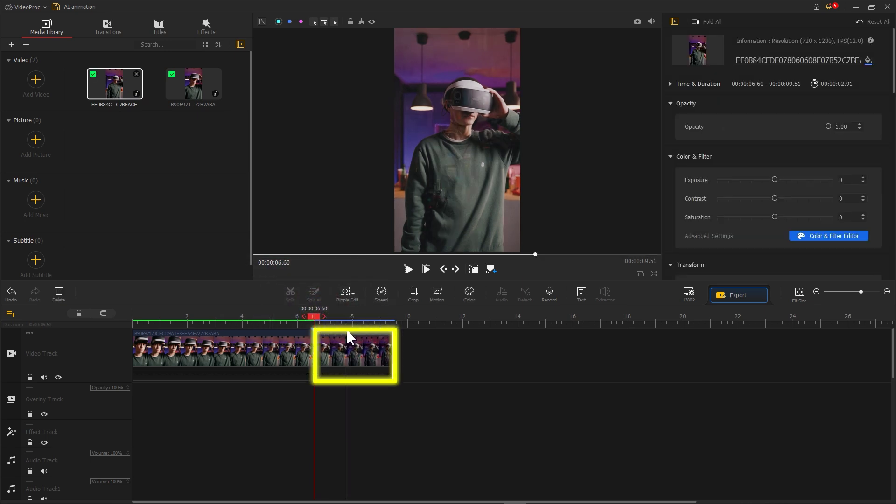
pyautogui.click(256, 351)
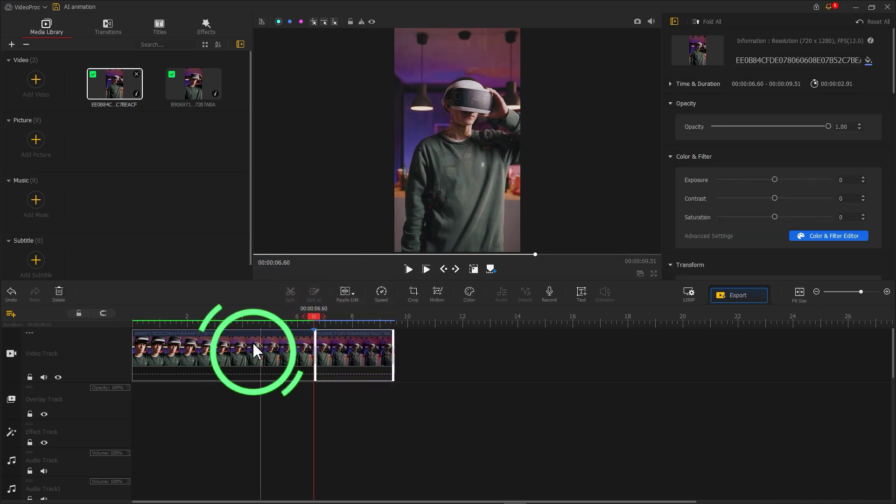
# Apply a custom speed curve to the first clip: start and middle near 3X, end lowered, 3.21 seconds.
pyautogui.click(381, 293)
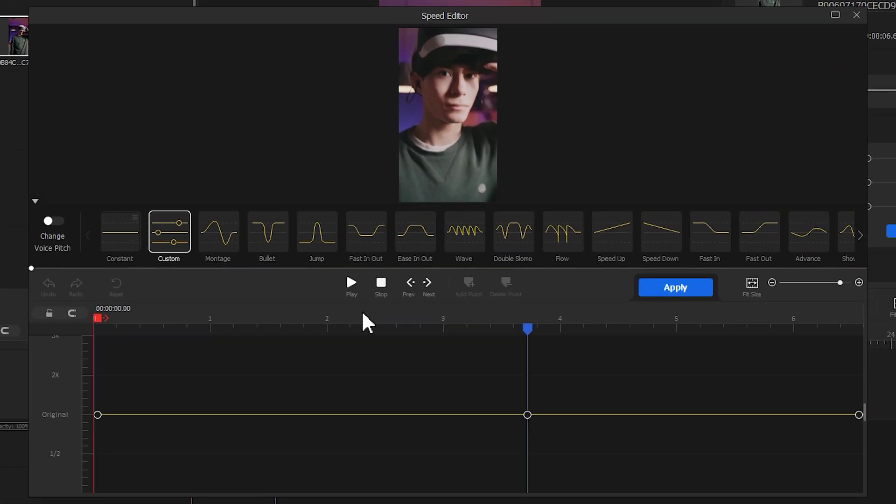
pyautogui.moveTo(97, 415); pyautogui.dragTo(97, 336)
pyautogui.moveTo(526, 415); pyautogui.dragTo(526, 343)
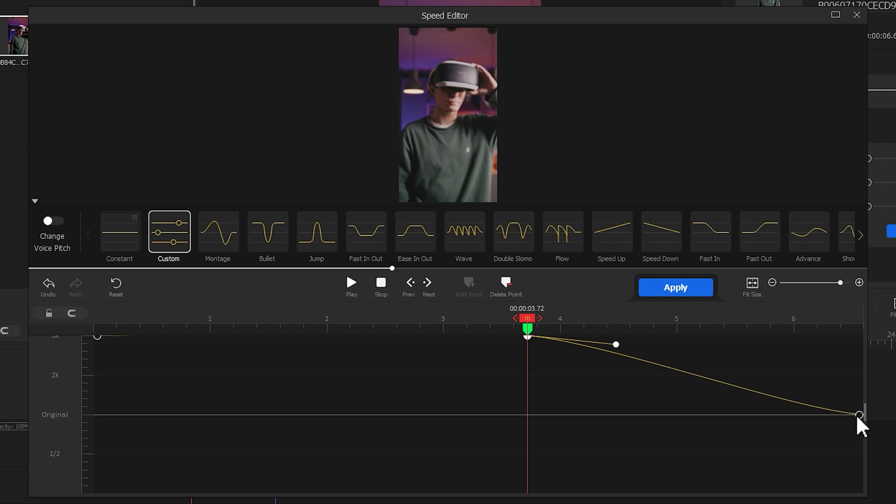
pyautogui.moveTo(860, 414); pyautogui.dragTo(860, 434)
pyautogui.click(679, 294)
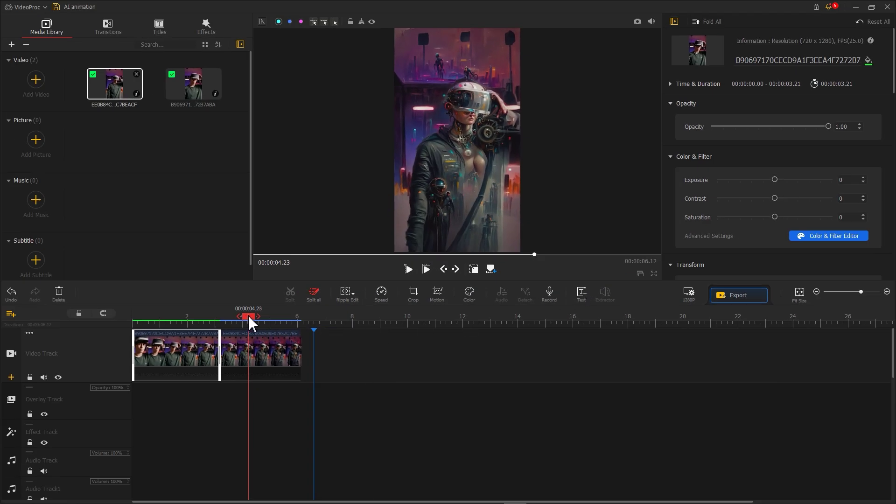
# Place the Glitch effect on the effect track at the 2.93-second join, about 0.47 seconds long.
pyautogui.click(207, 27)
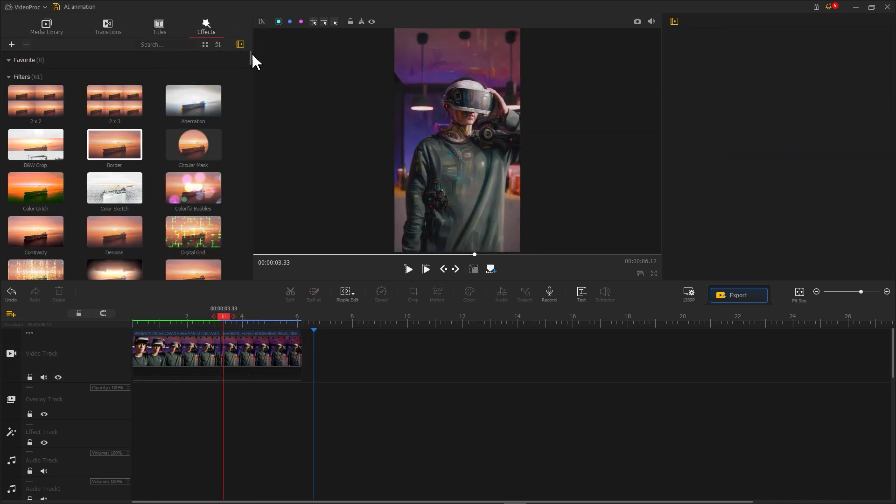
pyautogui.moveTo(250, 58); pyautogui.dragTo(251, 116)
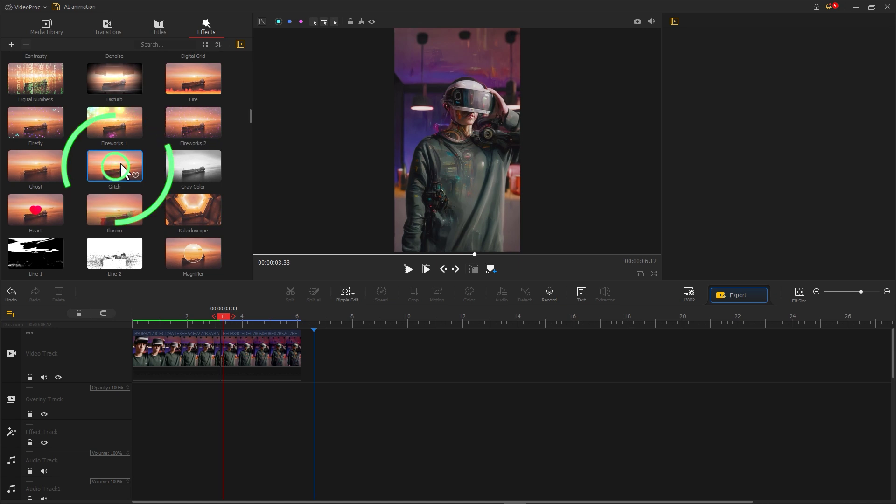
pyautogui.moveTo(121, 168)
pyautogui.mouseDown()
pyautogui.moveTo(215, 358)
pyautogui.moveTo(223, 427)
pyautogui.mouseUp()
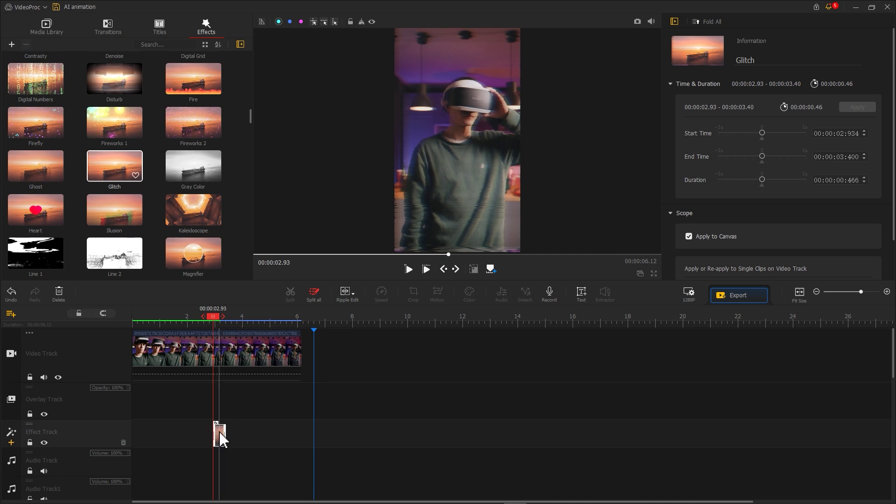